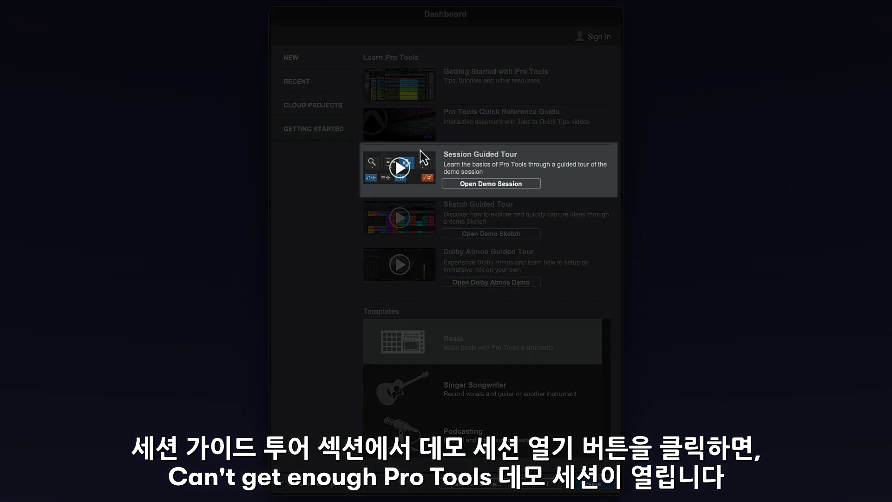
# - Launch the 'Can't Get Enough' demo session via Open Demo Session in the Dashboard's Session Guided Tour
pyautogui.click(510, 184)
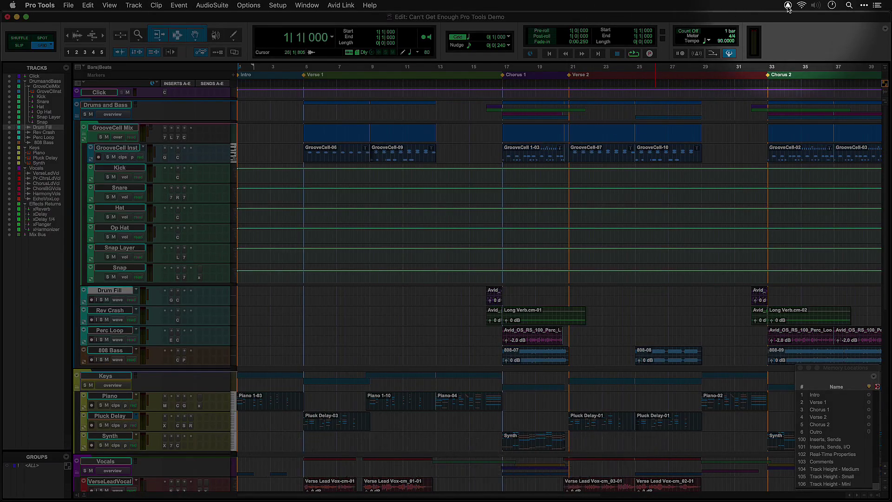
# - Show the Avid Link window and view the apps and plugins included with Pro Tools
pyautogui.click(787, 5)
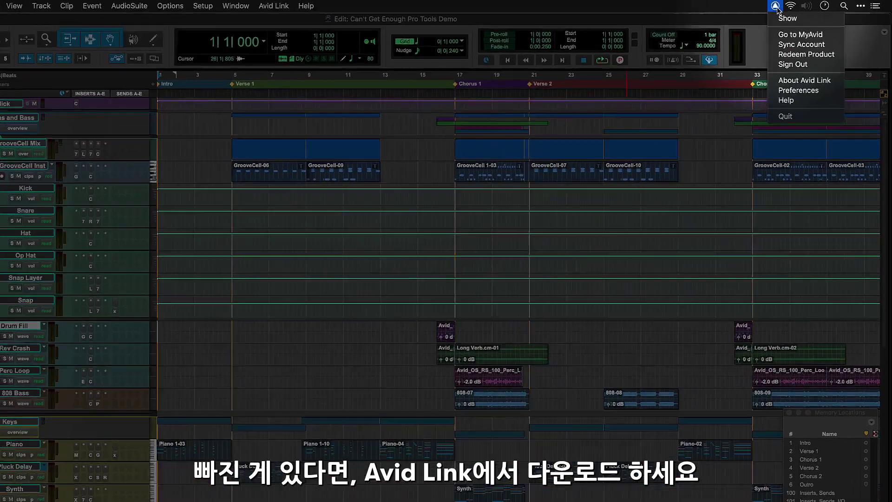
pyautogui.click(742, 28)
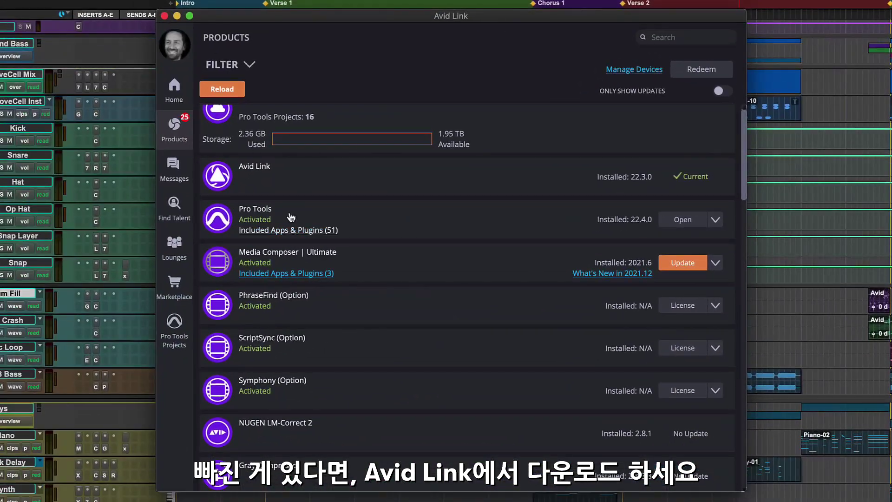
pyautogui.click(287, 231)
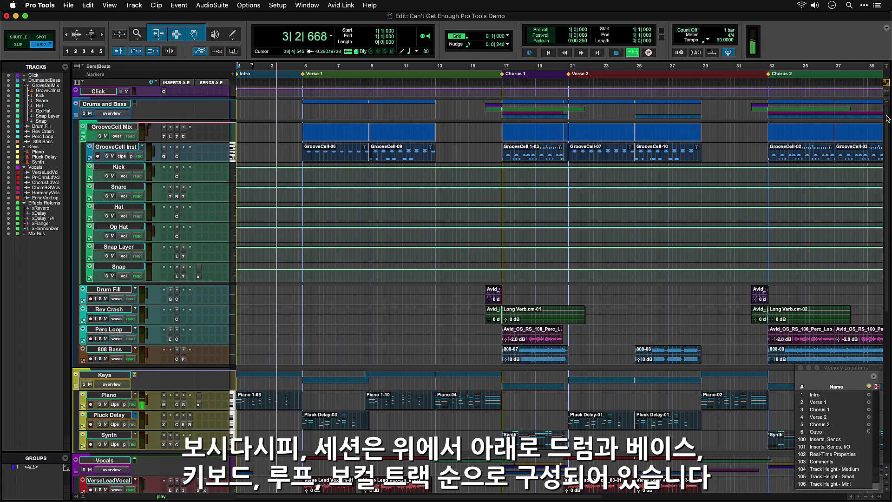
# - Scroll the Edit window down to the Vocals tracks and switch to the Mix window
pyautogui.moveTo(887, 119); pyautogui.dragTo(869, 273)
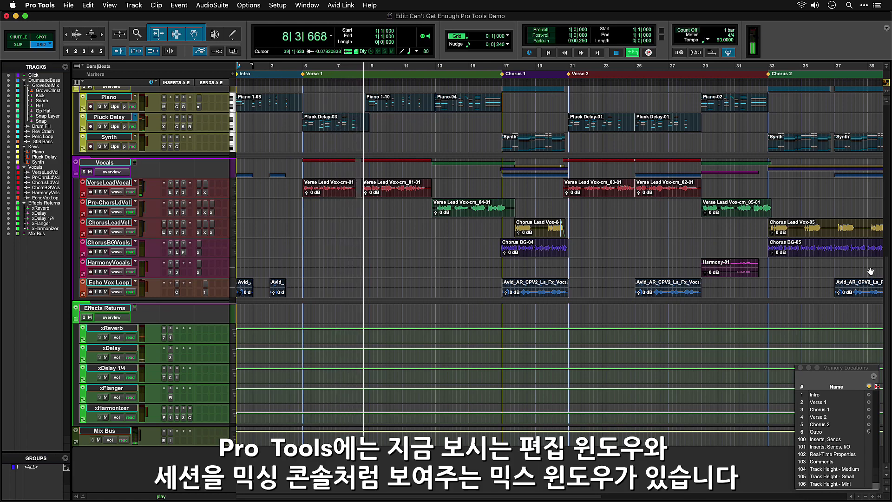
pyautogui.press('super+equal')
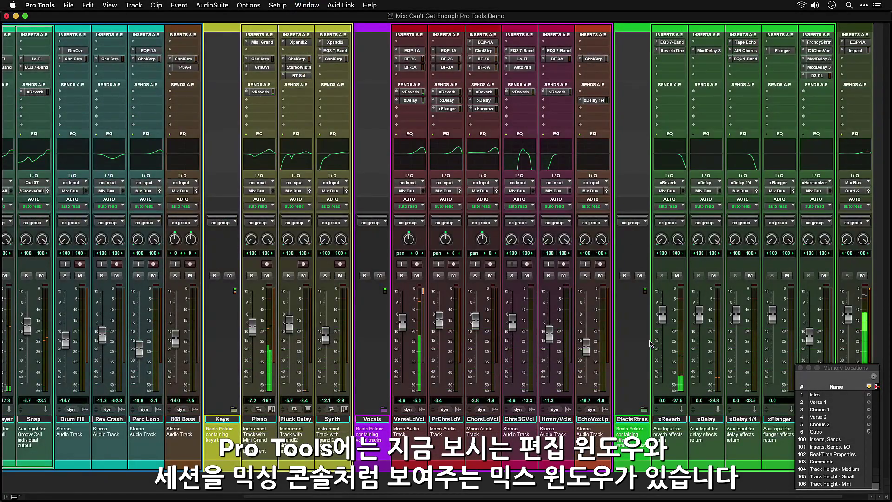
pyautogui.moveTo(408, 499)
pyautogui.mouseDown()
pyautogui.moveTo(164, 493)
pyautogui.moveTo(411, 499)
pyautogui.mouseUp()
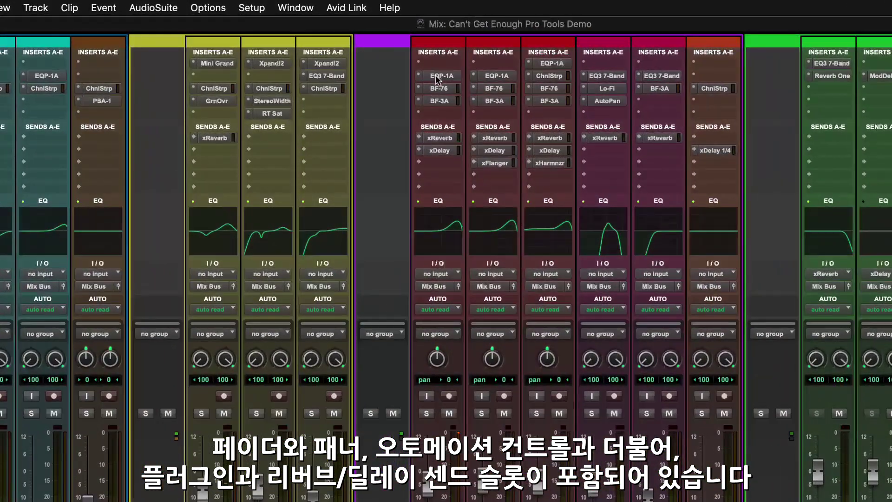
pyautogui.click(402, 51)
pyautogui.click(439, 78)
pyautogui.click(440, 89)
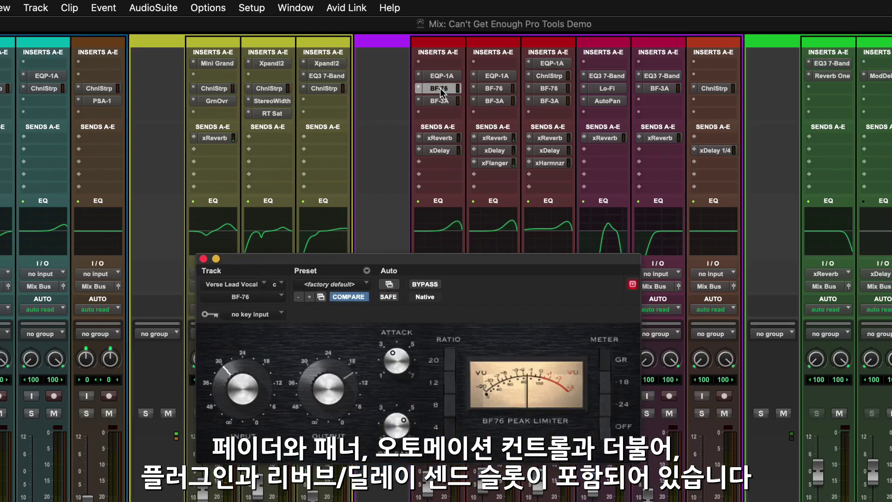
pyautogui.click(440, 90)
pyautogui.click(442, 139)
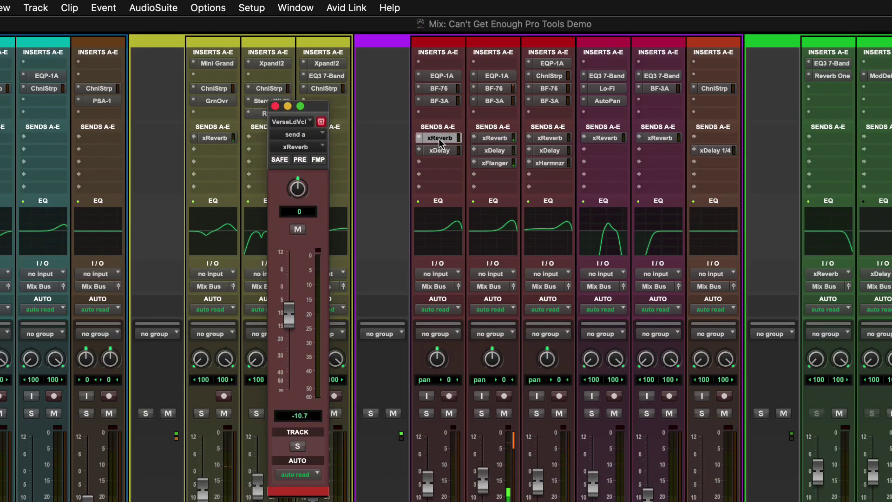
pyautogui.click(443, 138)
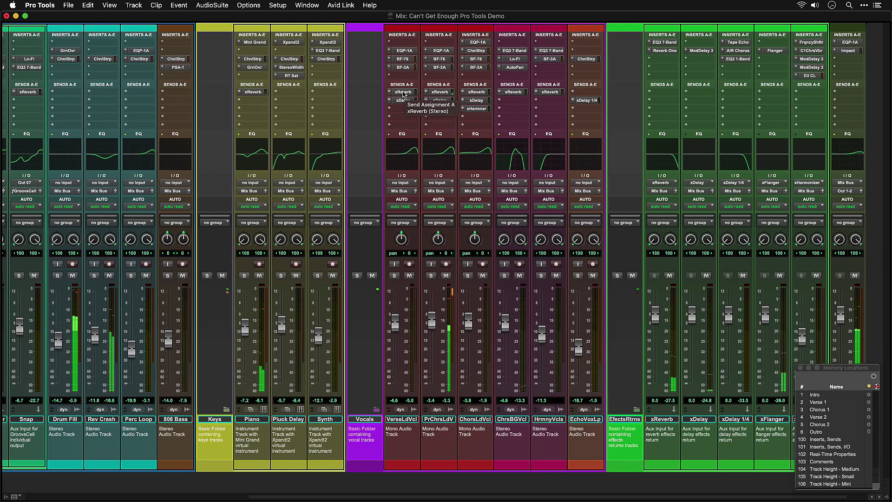
# - Return to the Edit window at the top track, select GrooveCell-09, and zoom the timeline out and in
pyautogui.press('super+equal')
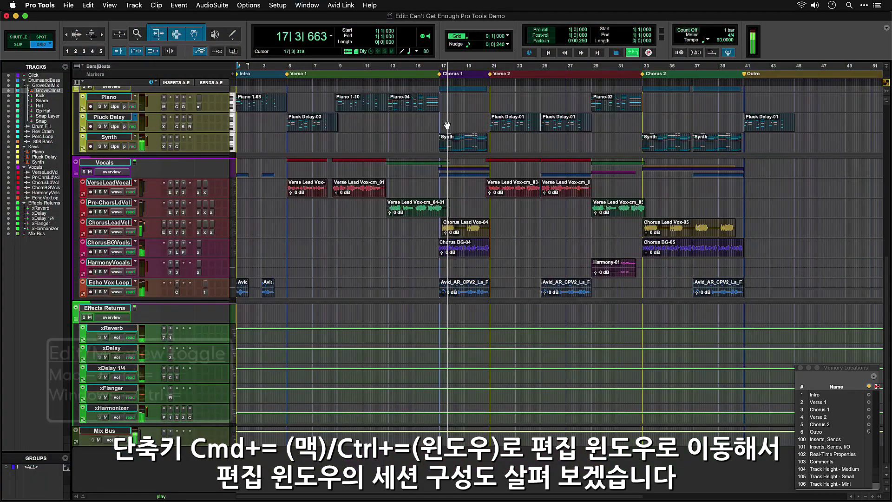
pyautogui.scroll(10, 454, 150)
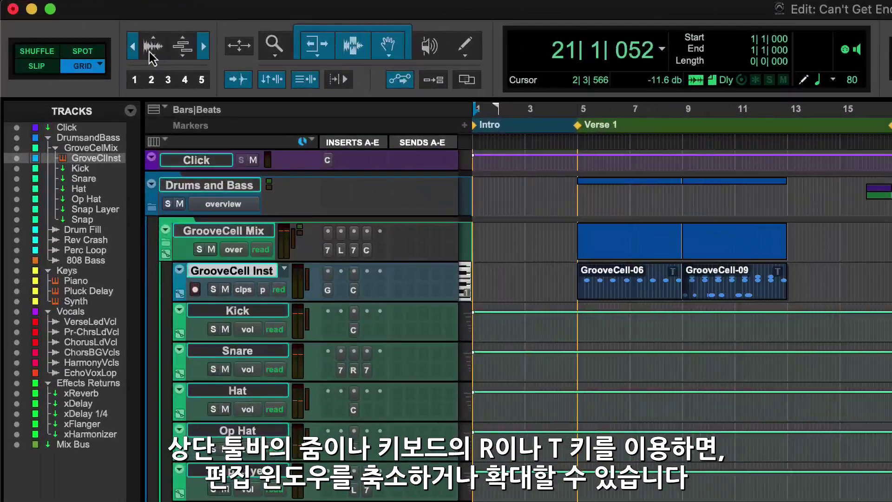
pyautogui.click(66, 36)
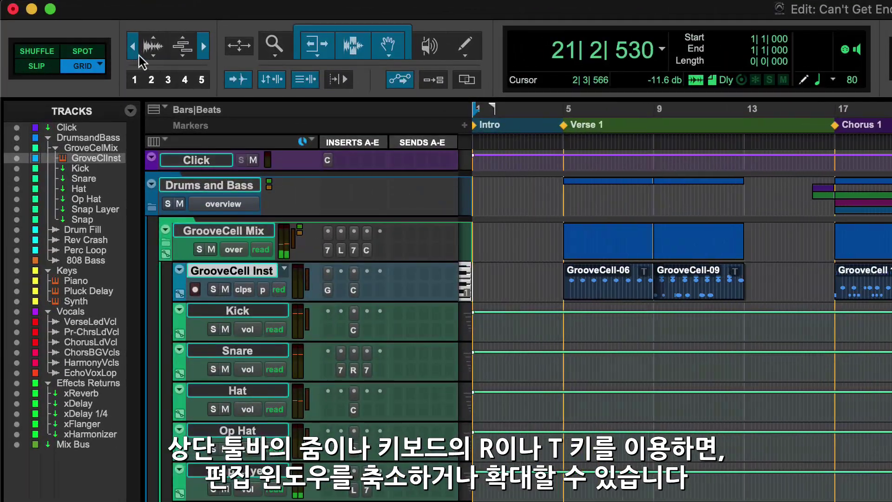
pyautogui.press('t')
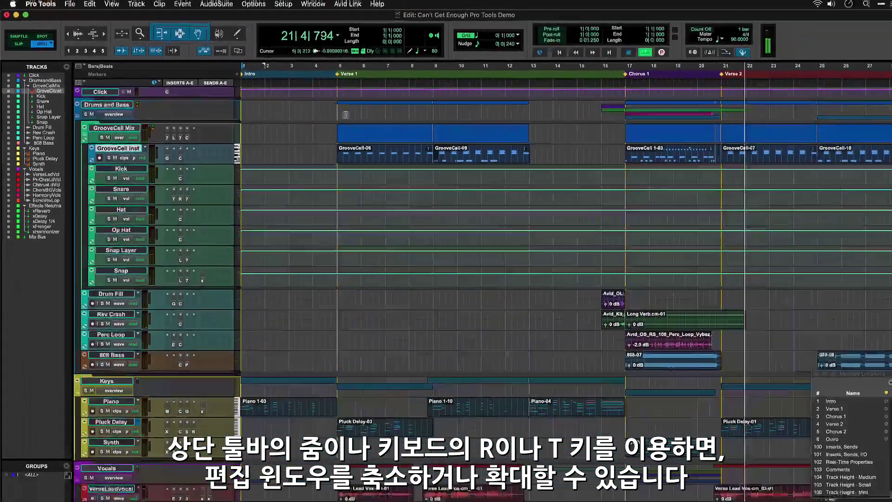
pyautogui.click(446, 160)
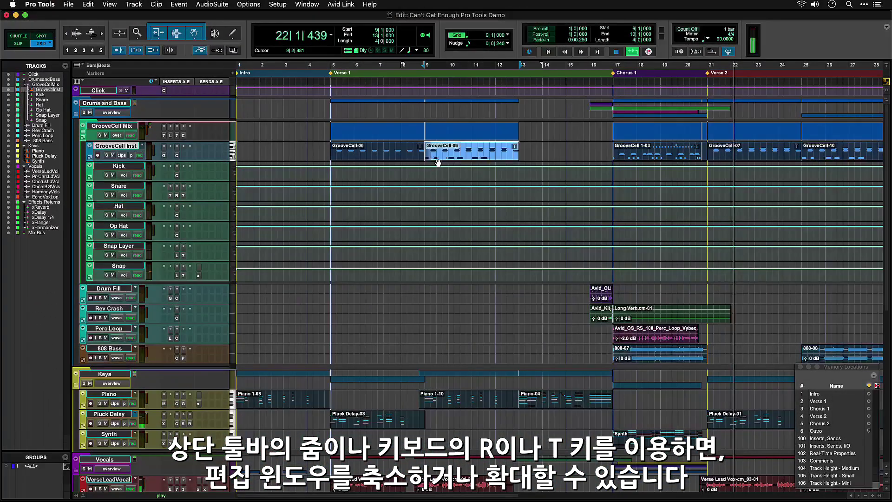
pyautogui.press('t')
pyautogui.press('t')
pyautogui.press('r')
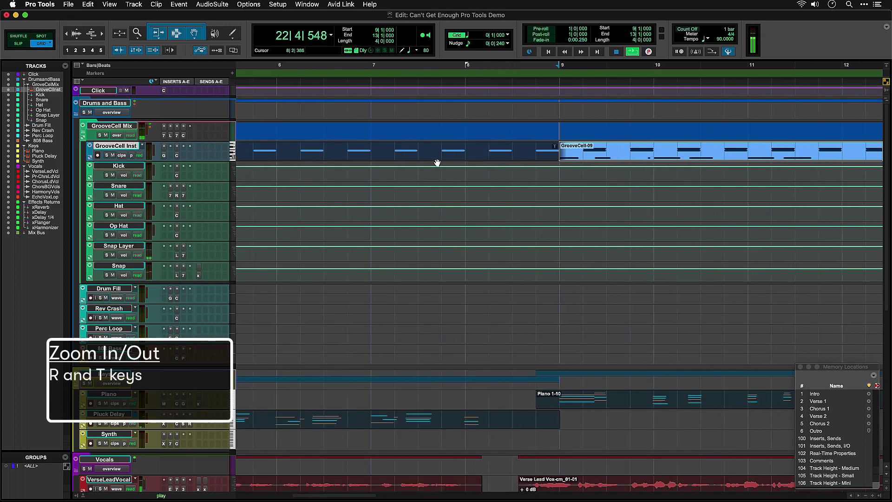
pyautogui.press('r')
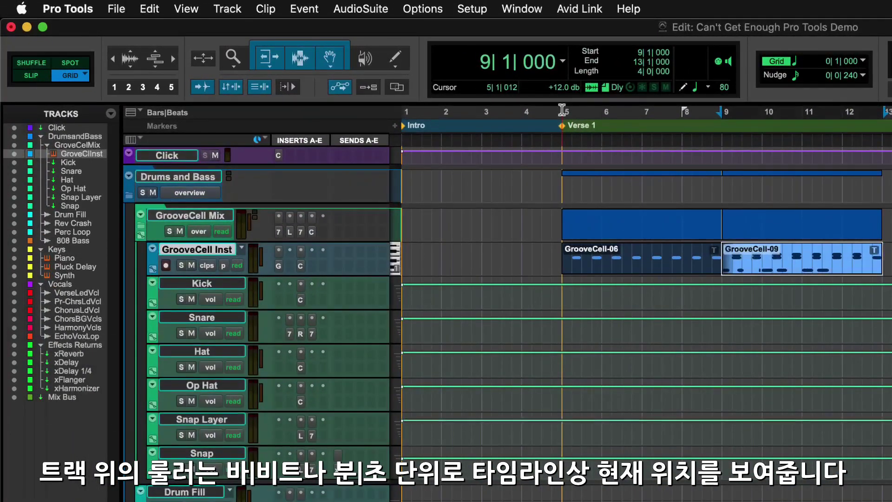
# - Select bars 5 to 9 across all tracks and check the ruler display options
pyautogui.moveTo(332, 69); pyautogui.dragTo(402, 69)
pyautogui.moveTo(684, 118); pyautogui.dragTo(729, 119)
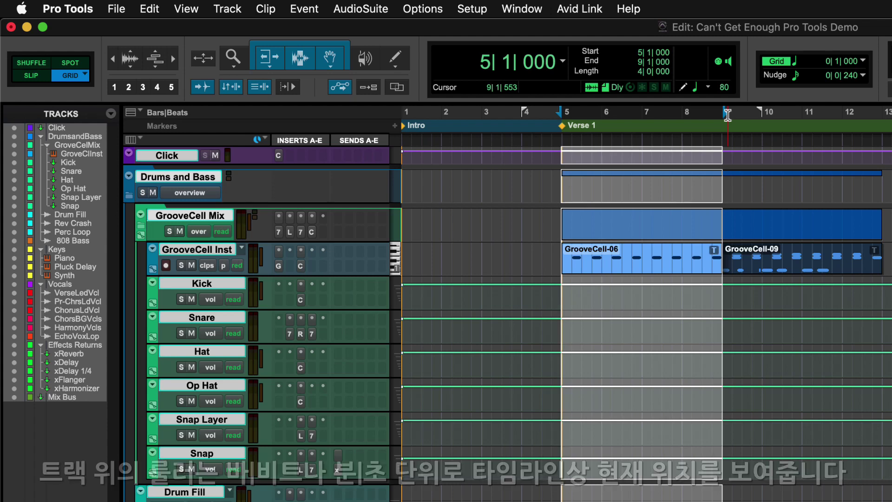
pyautogui.click(132, 114)
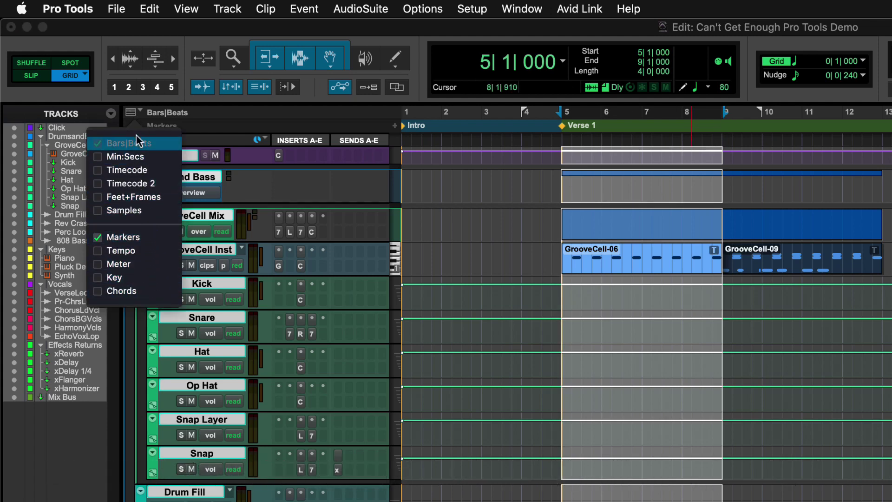
pyautogui.click(133, 115)
# - Play from the Verse 1 marker, then jump to Chorus 1 and back to Intro
pyautogui.click(561, 126)
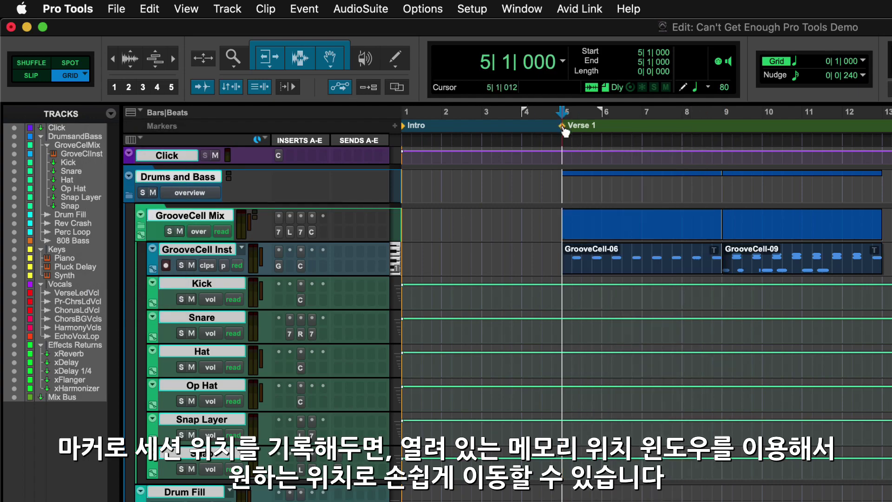
pyautogui.press('space')
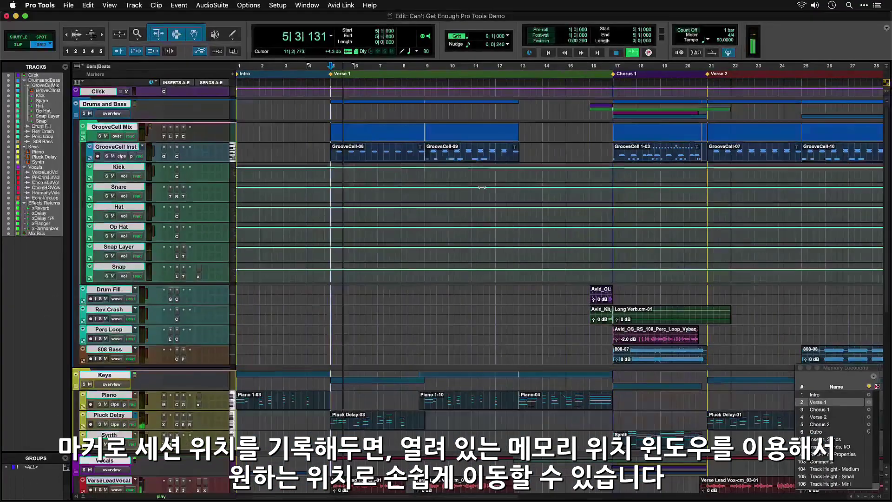
pyautogui.click(829, 410)
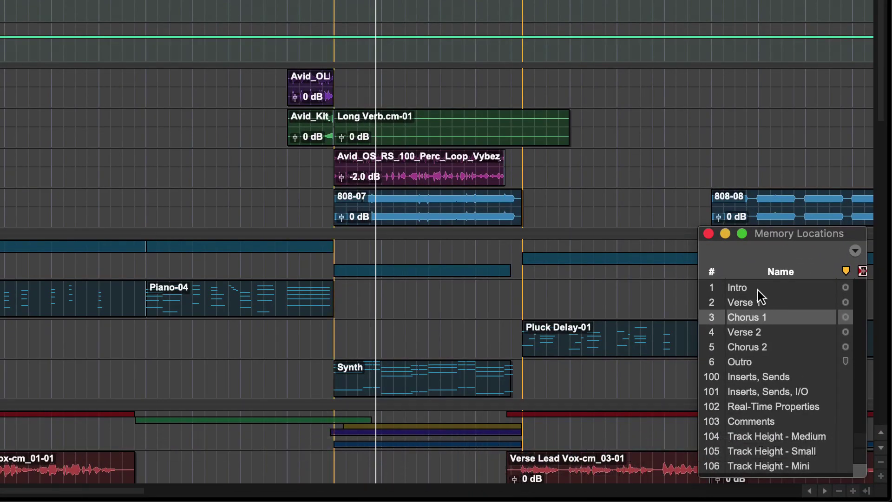
pyautogui.click(758, 291)
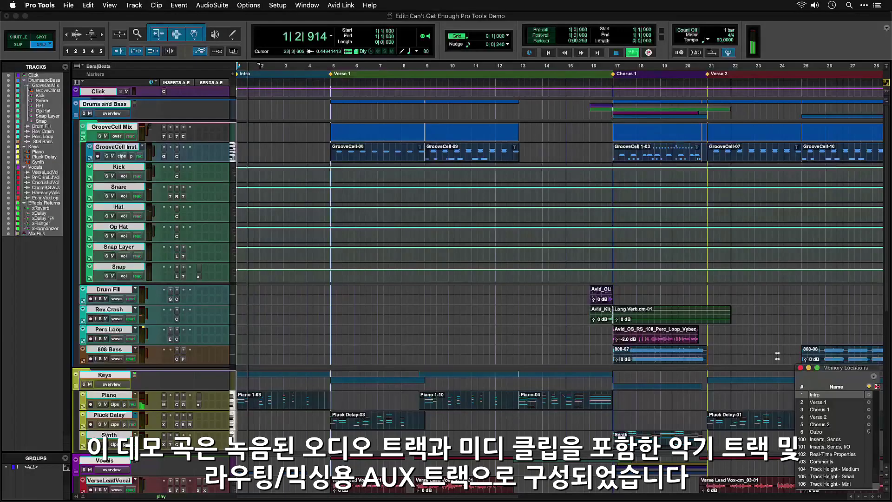
# - Select the chorus clips on the Drum Fill–808 Bass tracks, then on the Piano–Synth tracks
pyautogui.hscroll(2, 698, 323)
pyautogui.scroll(-2, 554, 291)
pyautogui.moveTo(413, 260); pyautogui.dragTo(575, 318)
pyautogui.scroll(-5, 576, 318)
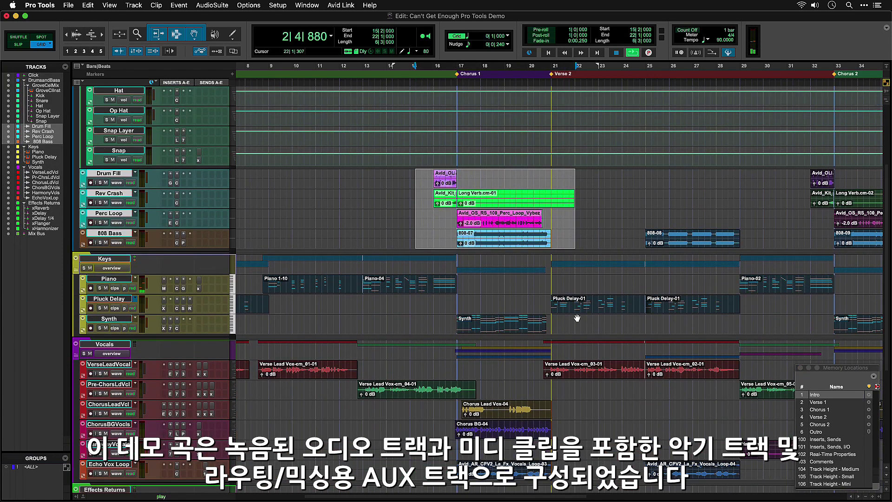
pyautogui.moveTo(471, 280); pyautogui.dragTo(646, 327)
# - Select bars 17 to 23 on the Effects Returns tracks, then scroll back to the top
pyautogui.scroll(-7, 571, 317)
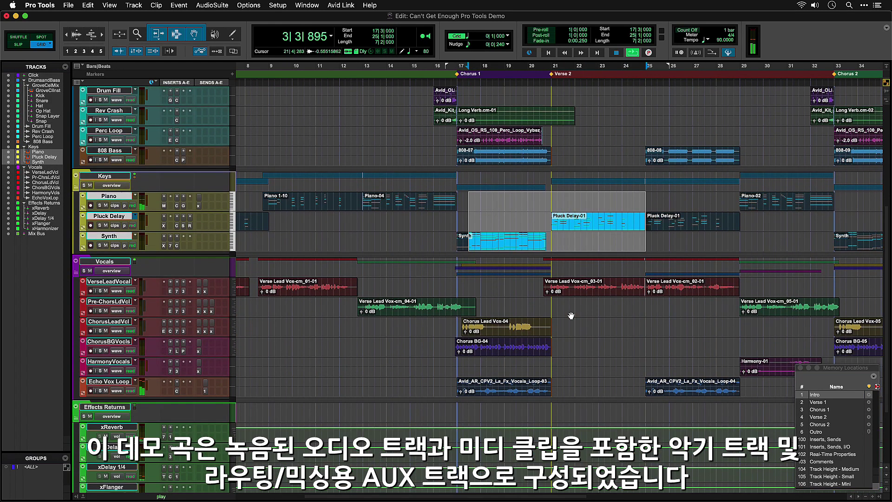
pyautogui.scroll(-1, 571, 316)
pyautogui.moveTo(458, 364); pyautogui.dragTo(604, 463)
pyautogui.scroll(5, 488, 269)
pyautogui.scroll(10, 489, 269)
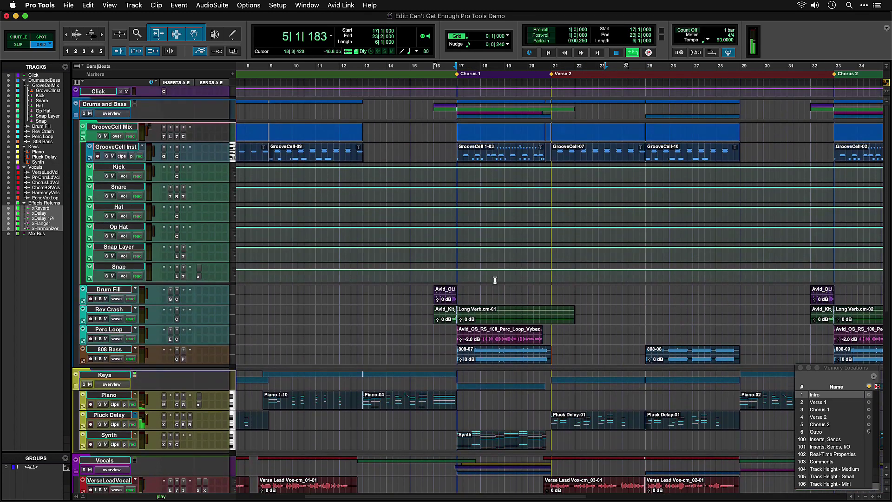
# - Open the GrooveCell plugin and confirm the pad is routed to Indiv. Out 2
pyautogui.click(164, 157)
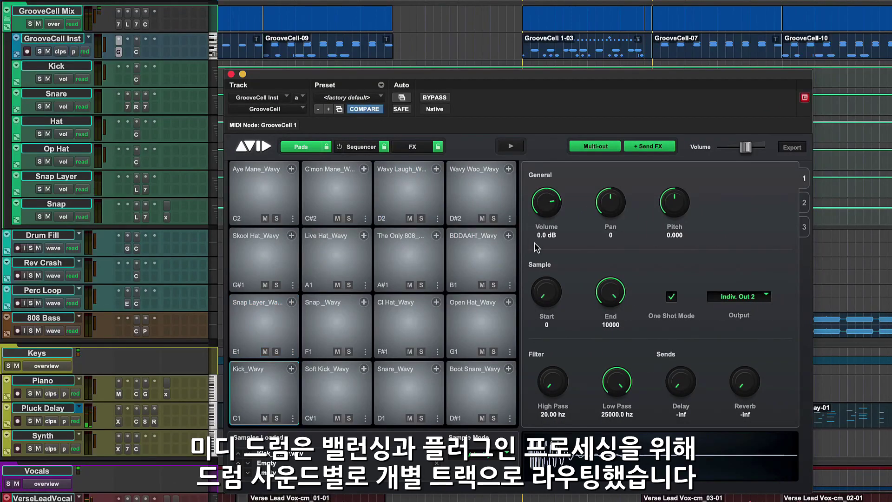
pyautogui.moveTo(516, 44); pyautogui.dragTo(787, 44)
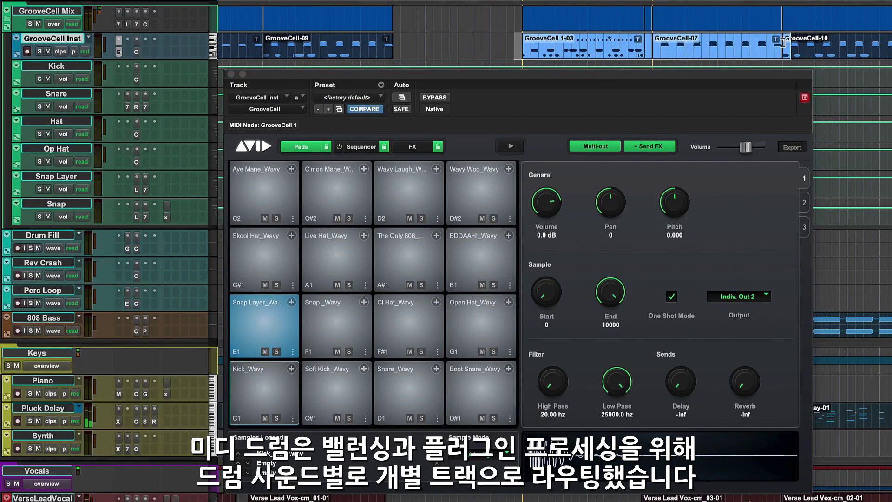
pyautogui.click(269, 378)
pyautogui.click(742, 298)
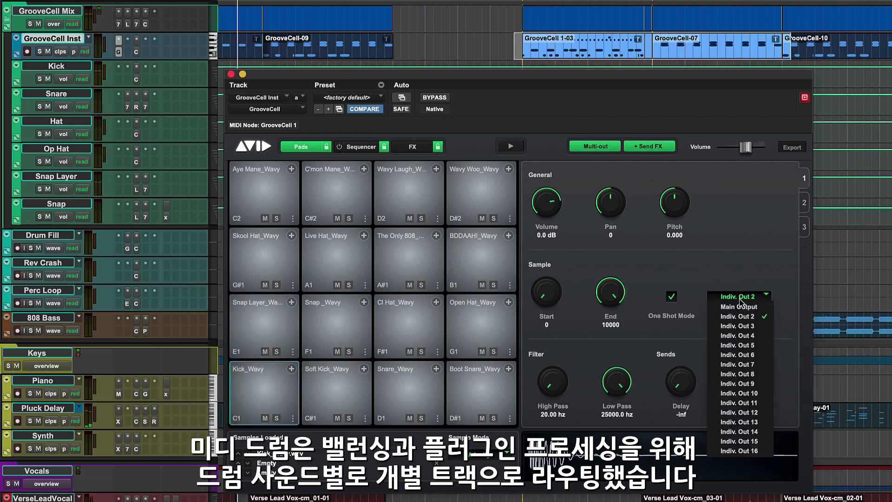
pyautogui.click(742, 300)
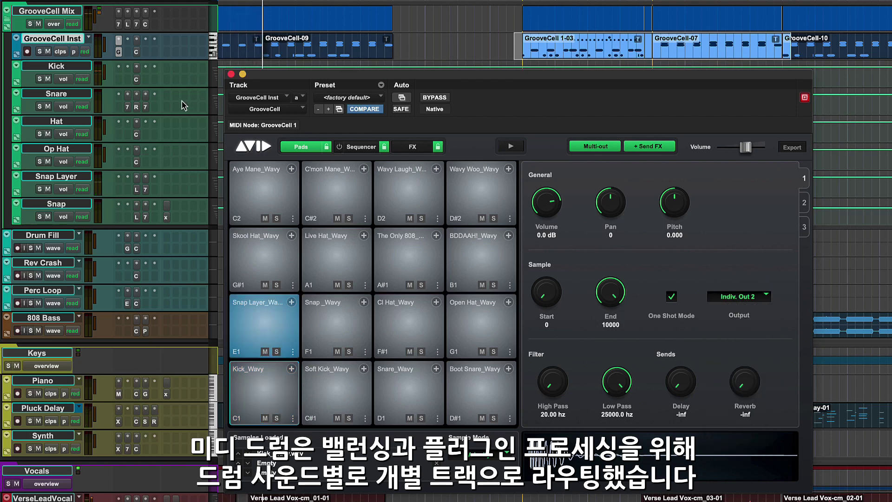
# - View the Kick's Channel Strip and the Snare's Reel Tape Saturation and EQ plugins
pyautogui.click(136, 80)
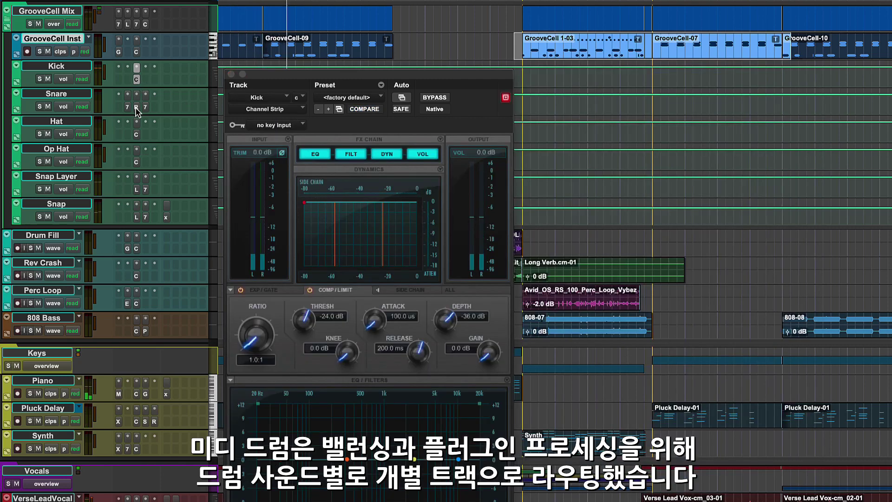
pyautogui.click(136, 107)
pyautogui.click(146, 107)
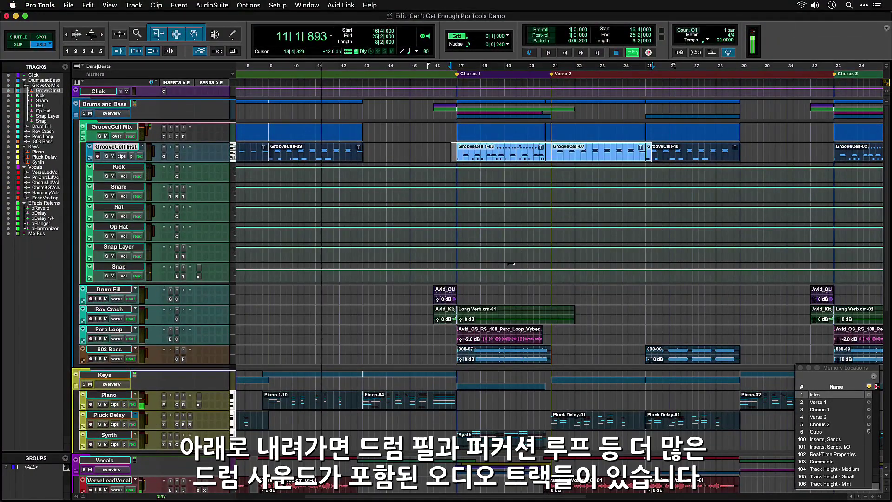
# - Navigate down to the Keys tracks, selecting the Perc Loop and Piano-04 clips
pyautogui.scroll(-5, 542, 260)
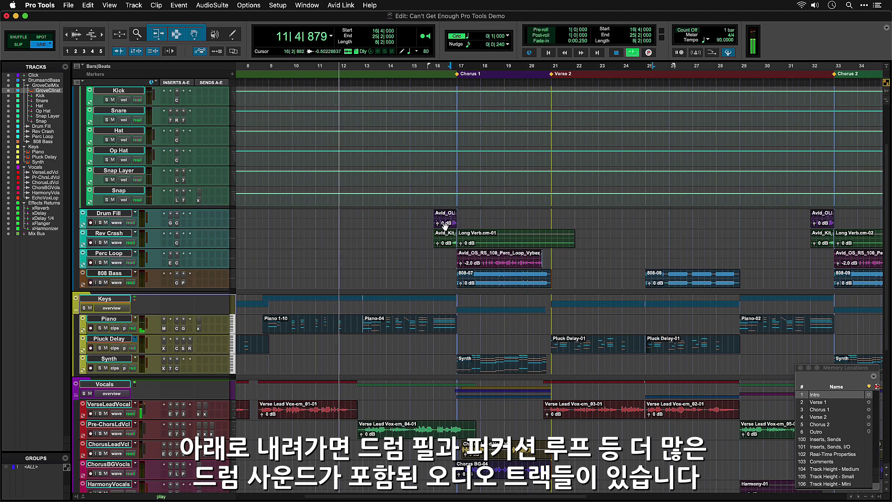
pyautogui.scroll(1, 535, 232)
pyautogui.scroll(-1, 554, 235)
pyautogui.hscroll(1, 631, 251)
pyautogui.hscroll(1, 630, 250)
pyautogui.click(651, 239)
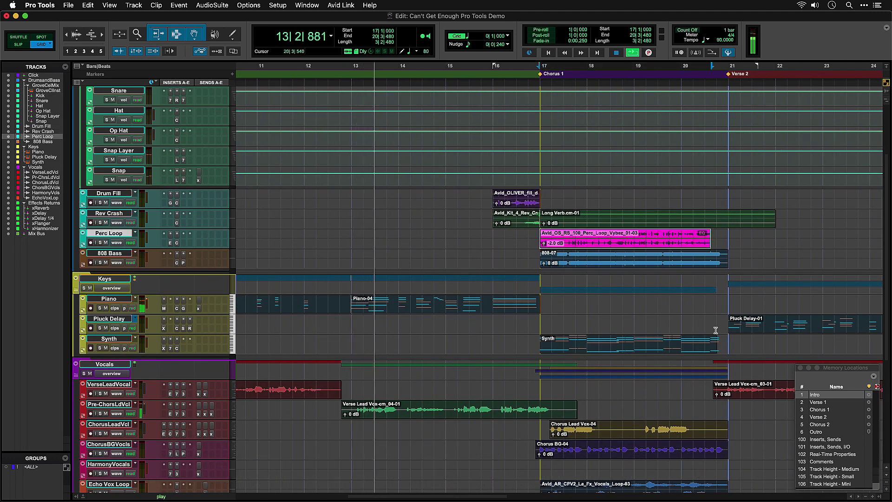
pyautogui.scroll(-4, 604, 279)
pyautogui.click(509, 233)
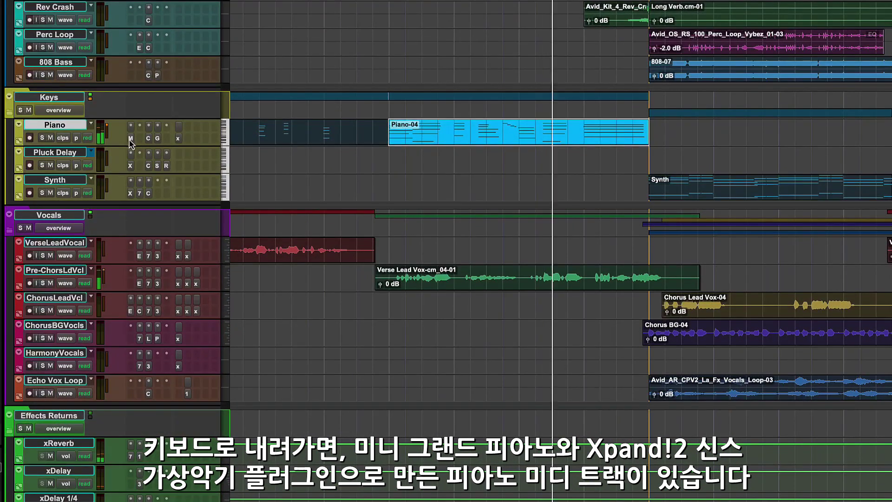
pyautogui.click(131, 139)
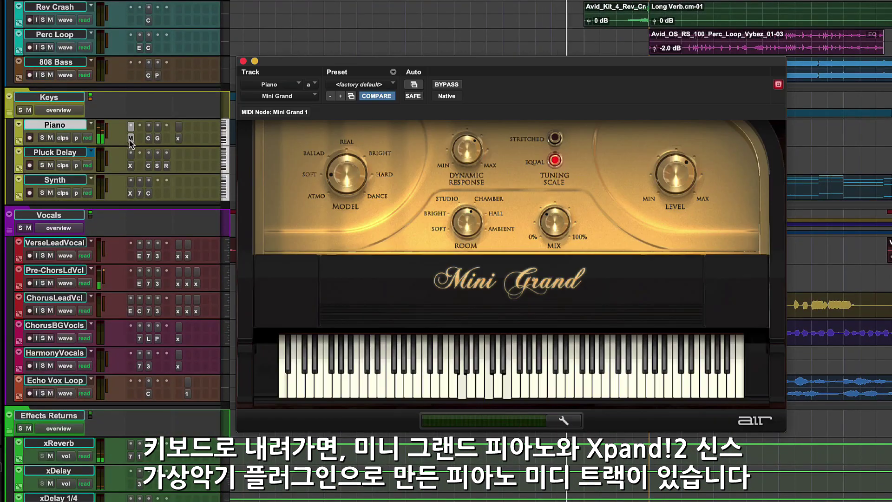
pyautogui.click(130, 139)
pyautogui.click(131, 166)
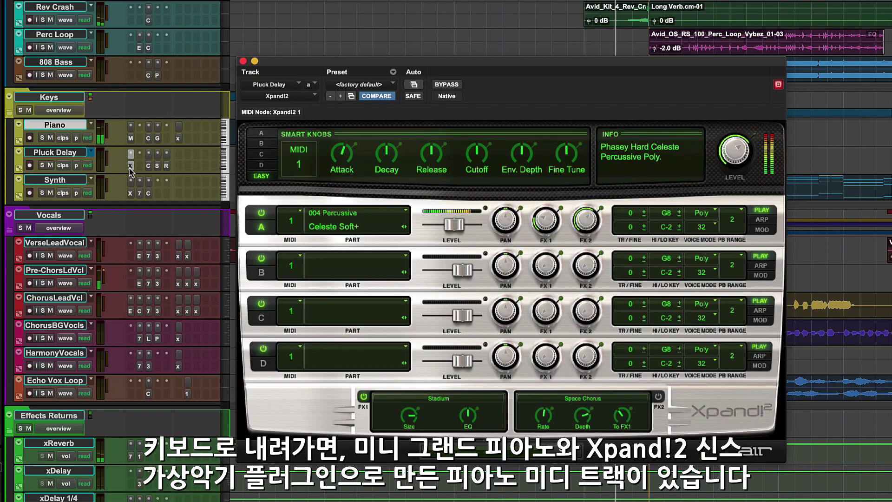
pyautogui.click(131, 166)
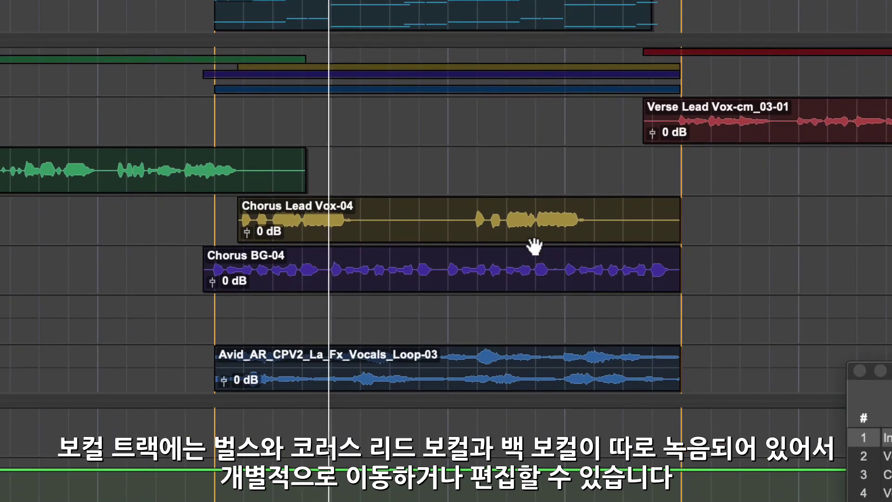
# - Trim Chorus Lead Vox-04's end shorter and move it to just before bar 18, then view the mixer
pyautogui.click(780, 253)
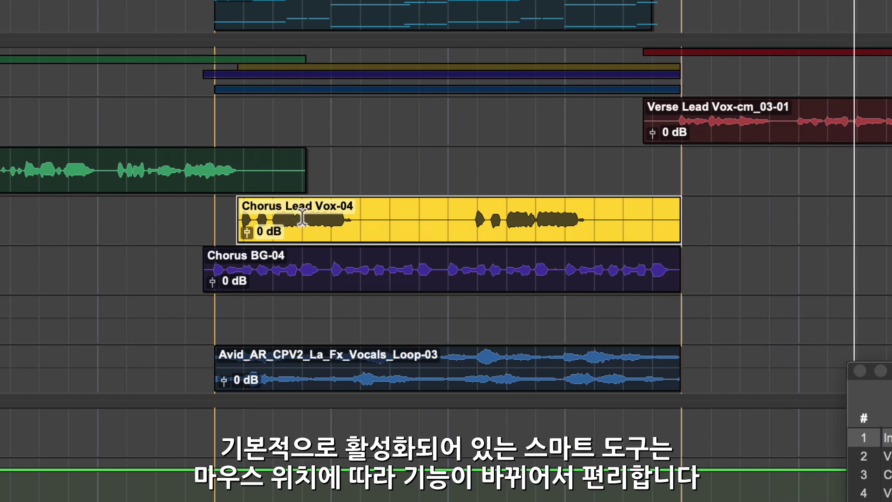
pyautogui.moveTo(675, 211); pyautogui.dragTo(589, 209)
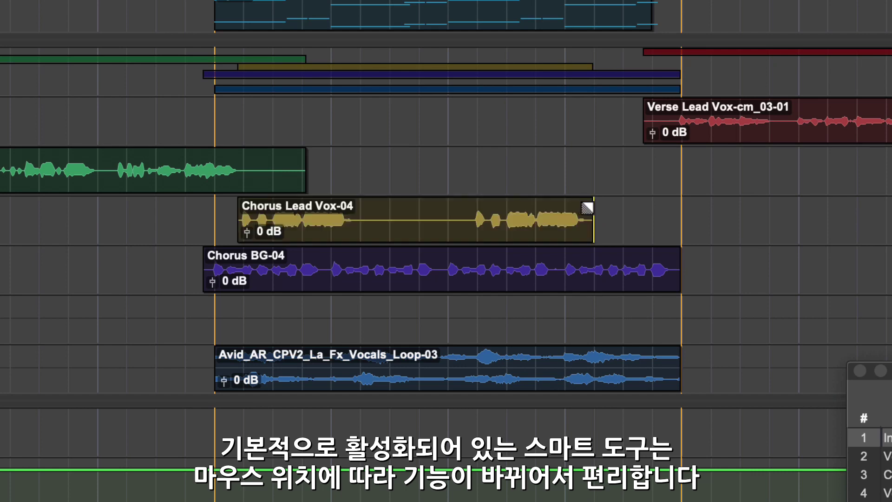
pyautogui.moveTo(496, 238); pyautogui.dragTo(552, 241)
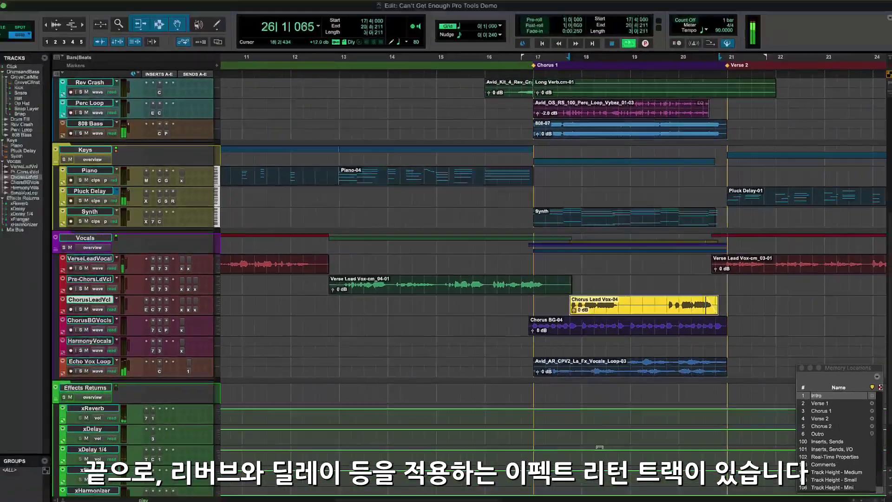
pyautogui.moveTo(596, 410); pyautogui.dragTo(655, 478)
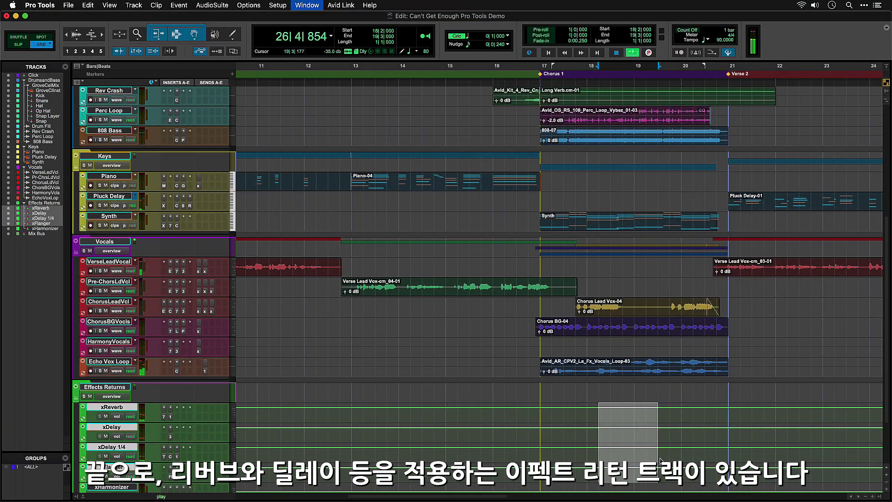
pyautogui.press('super+equal')
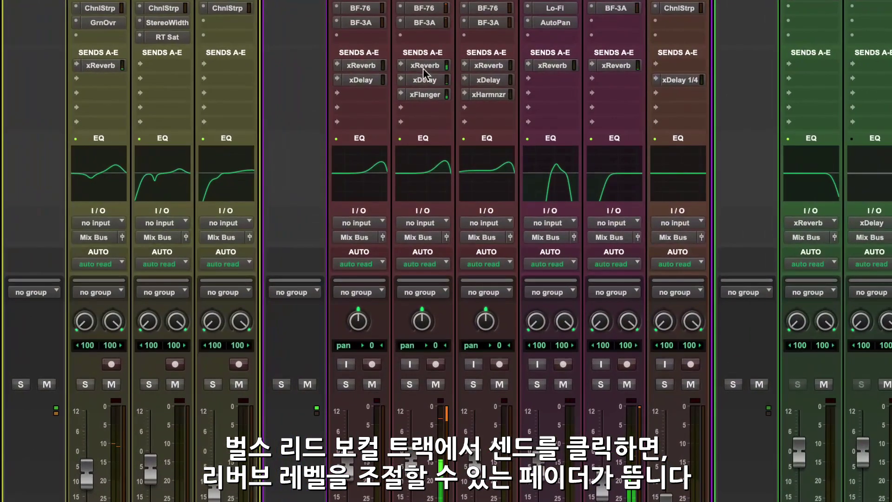
# - Raise PrChrsLdVc's xReverb send level from -7.5 to -5.7 dB and close the send window
pyautogui.click(410, 93)
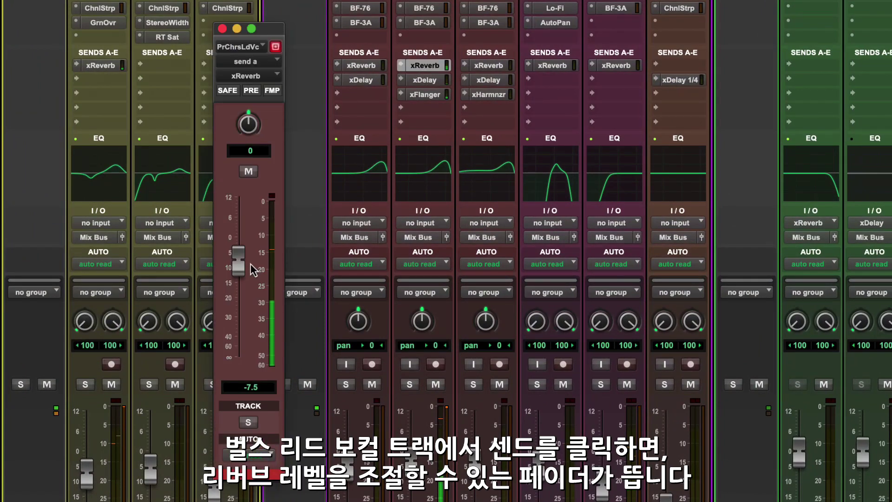
pyautogui.moveTo(241, 273)
pyautogui.mouseDown()
pyautogui.moveTo(245, 229)
pyautogui.moveTo(245, 271)
pyautogui.mouseUp()
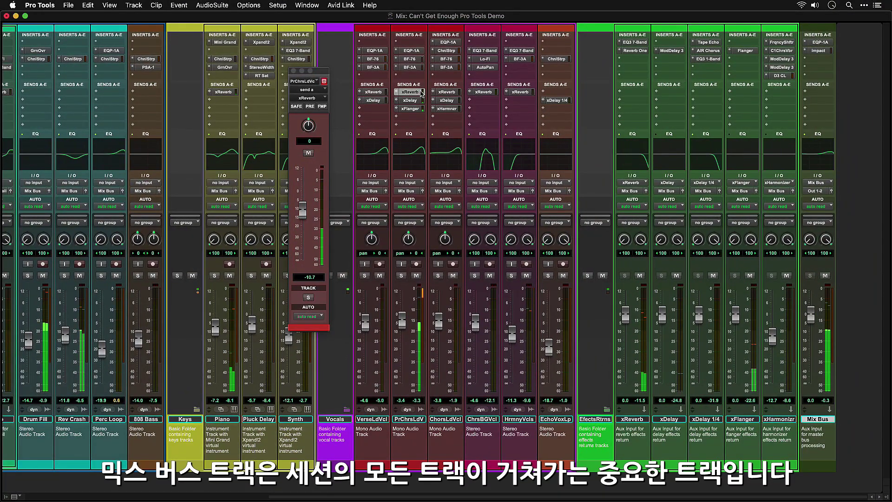
pyautogui.click(421, 93)
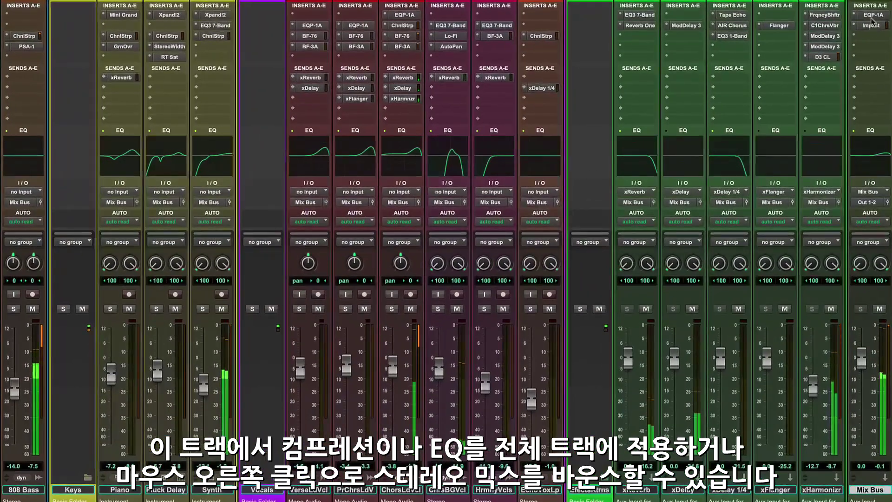
pyautogui.click(872, 17)
pyautogui.click(872, 26)
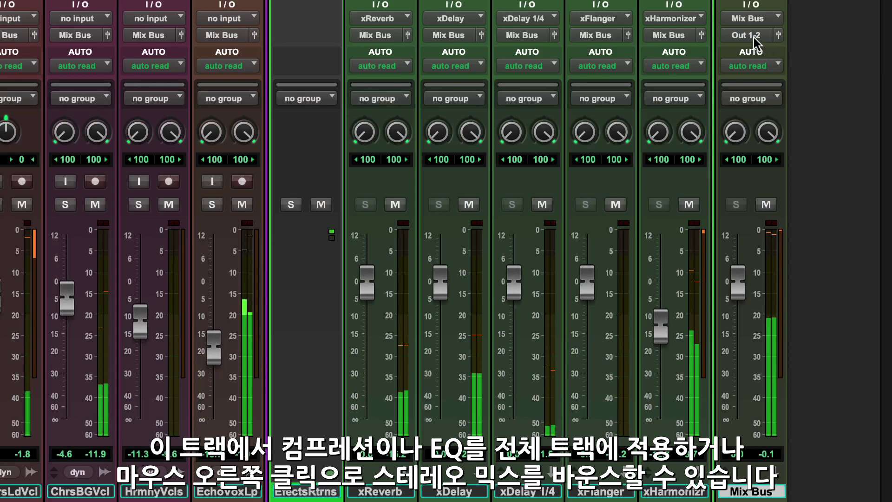
pyautogui.rightClick(753, 37)
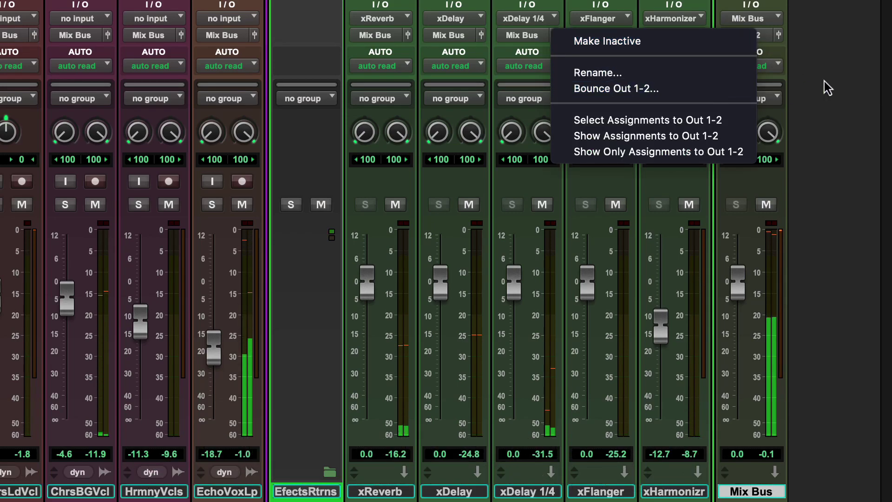
pyautogui.click(824, 87)
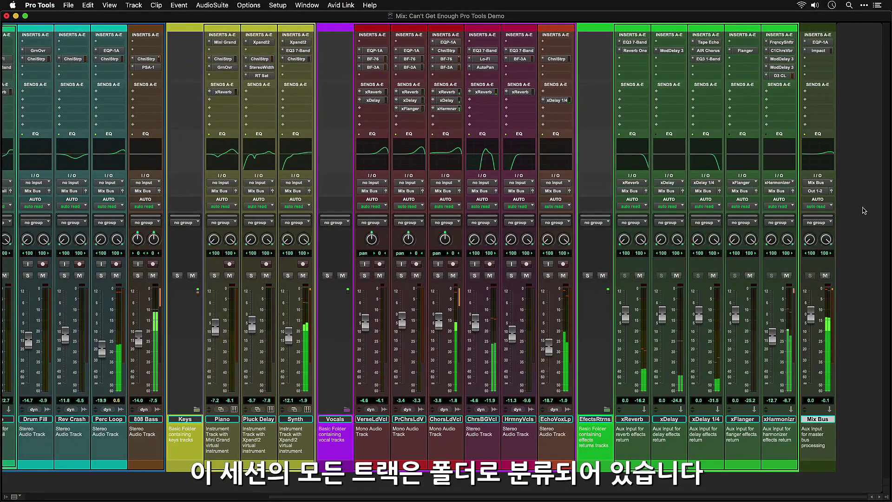
# - In the Edit window, collapse the Vocals and Keys folders, leaving DrumsandBass expanded
pyautogui.press('super+equal')
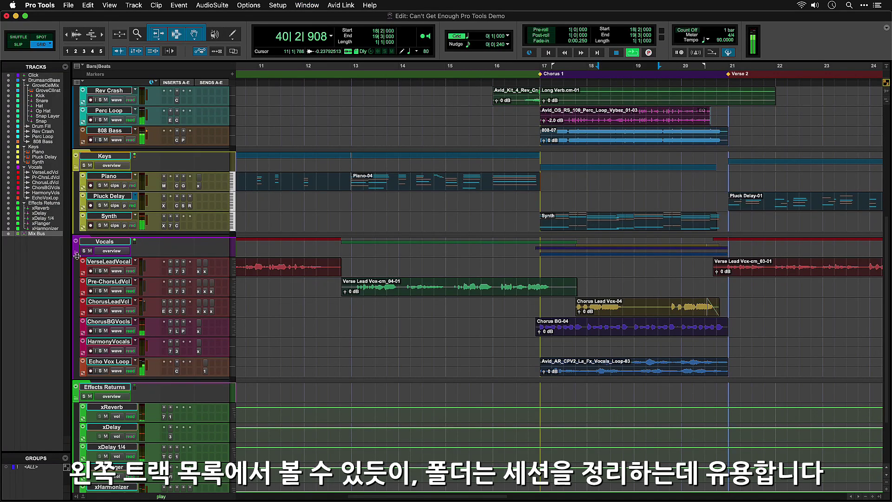
pyautogui.click(77, 256)
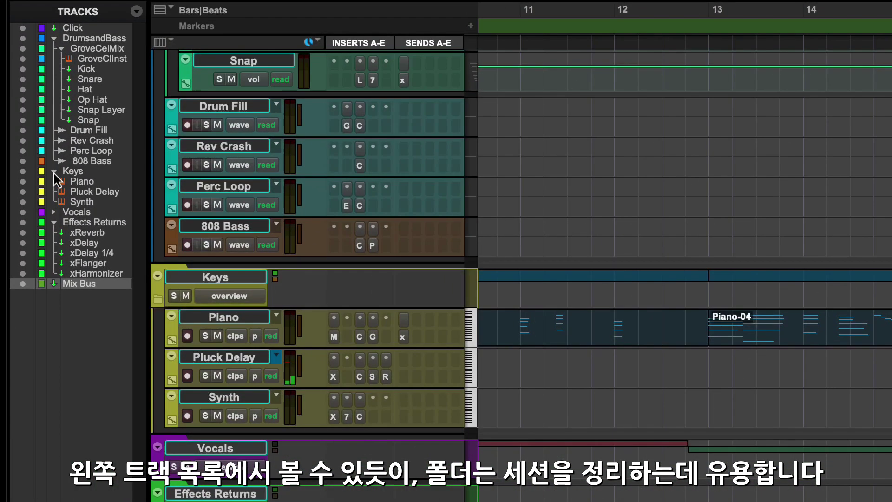
pyautogui.click(24, 146)
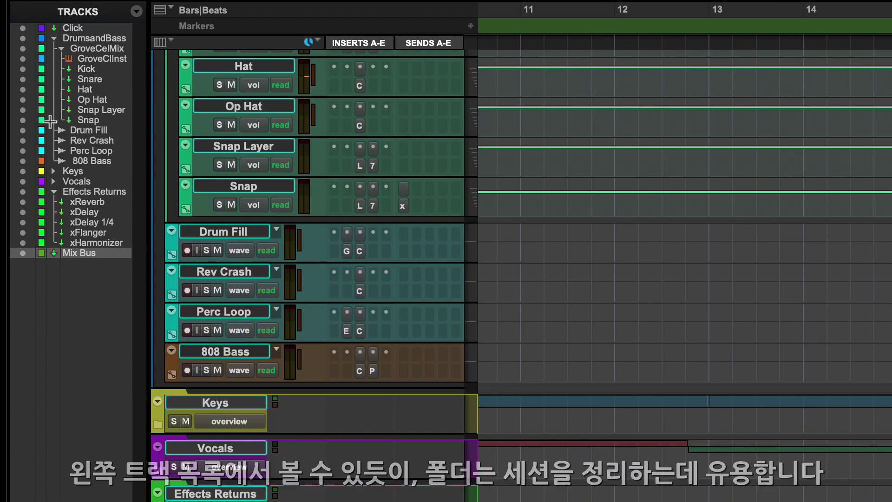
pyautogui.click(55, 39)
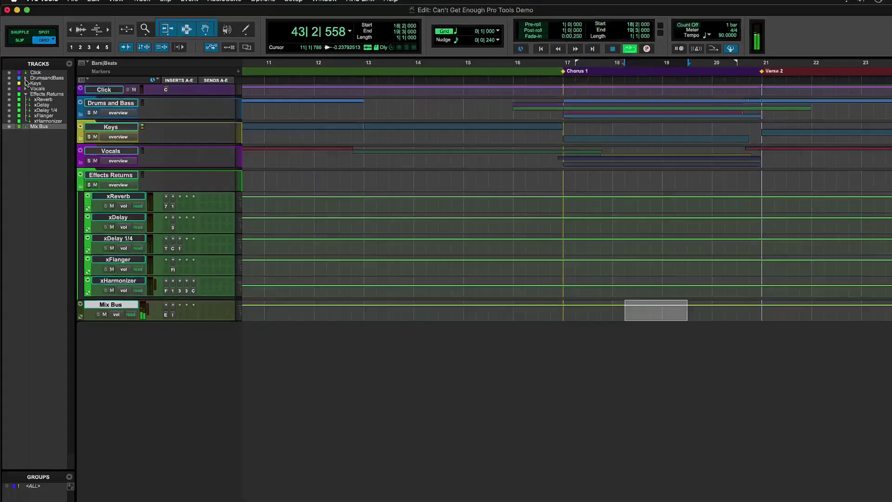
pyautogui.click(53, 38)
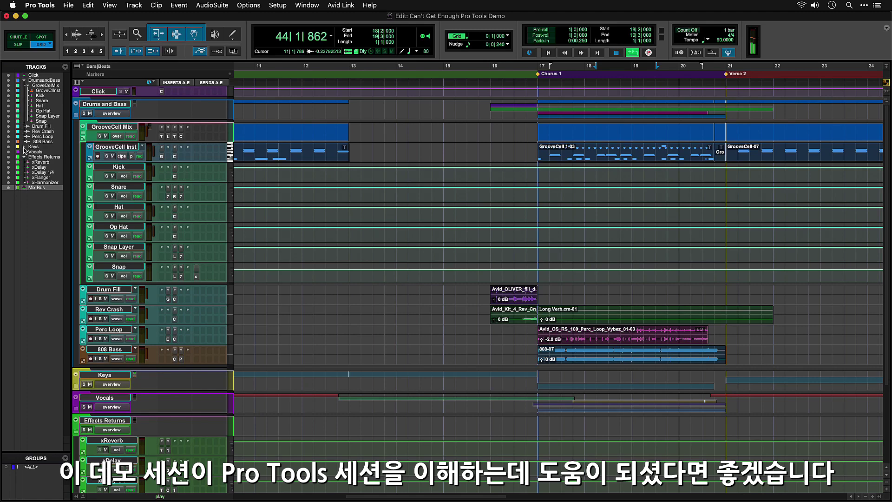
# - Expand the Keys folder, jump to the Verse 2 marker, and zoom out across the song
pyautogui.click(23, 147)
pyautogui.click(732, 75)
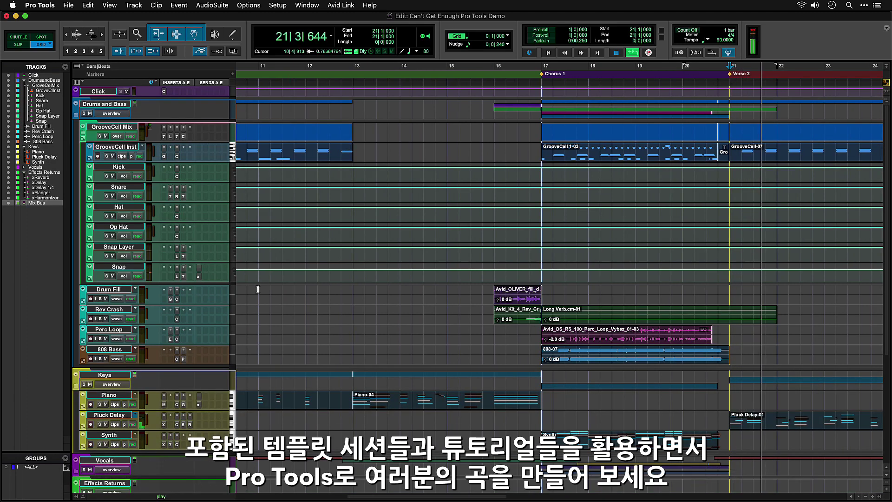
pyautogui.press('r')
pyautogui.press('r')
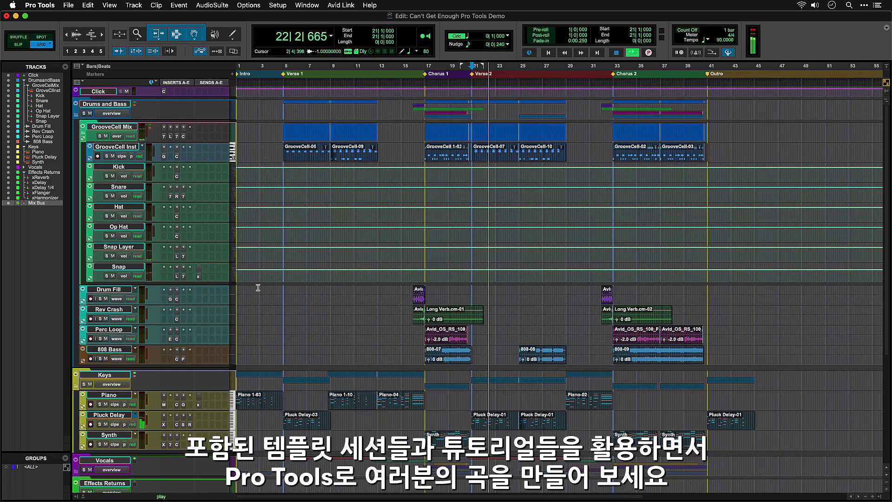